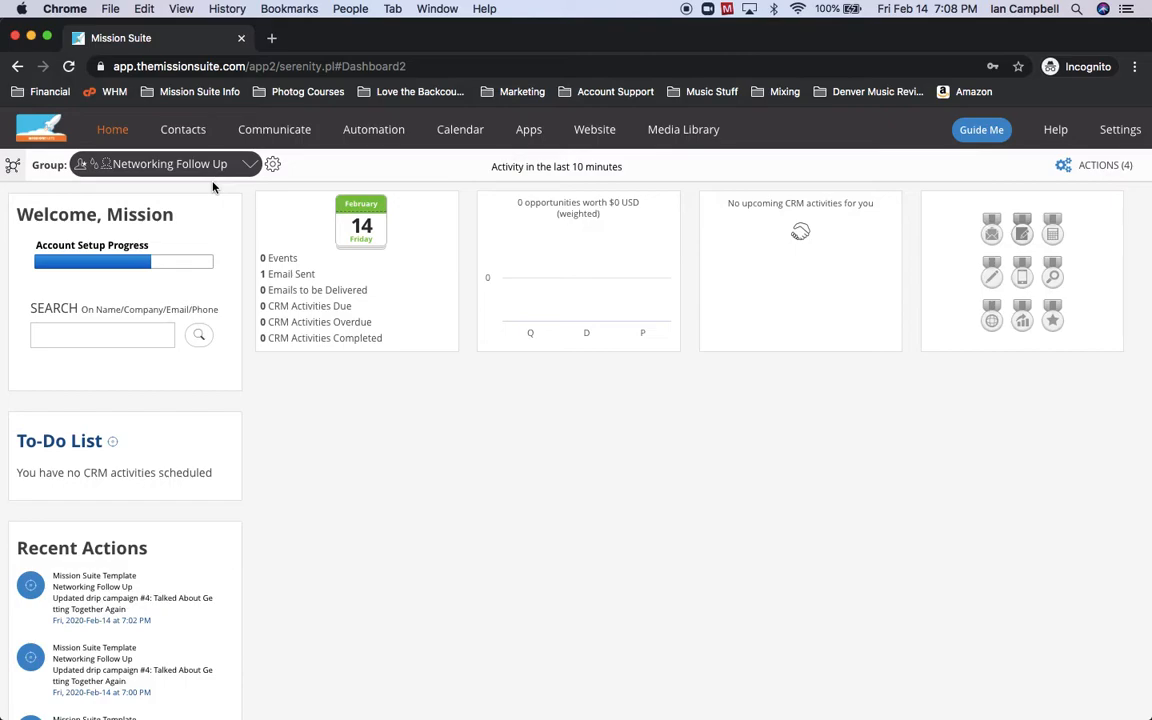
Show the Automation dropdown menu in the top navigation bar.
mouse_move(378, 140)
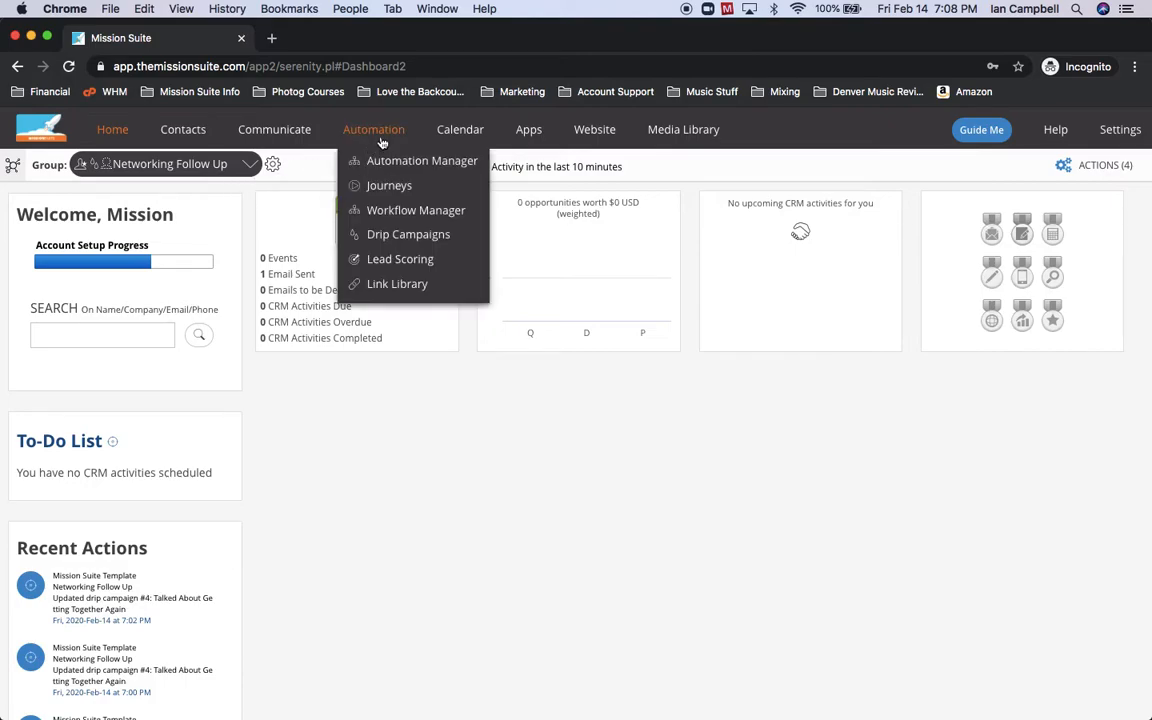
Open Drip Campaigns and review campaigns #4, #5 and #6, ending back at #4.
left_click(383, 243)
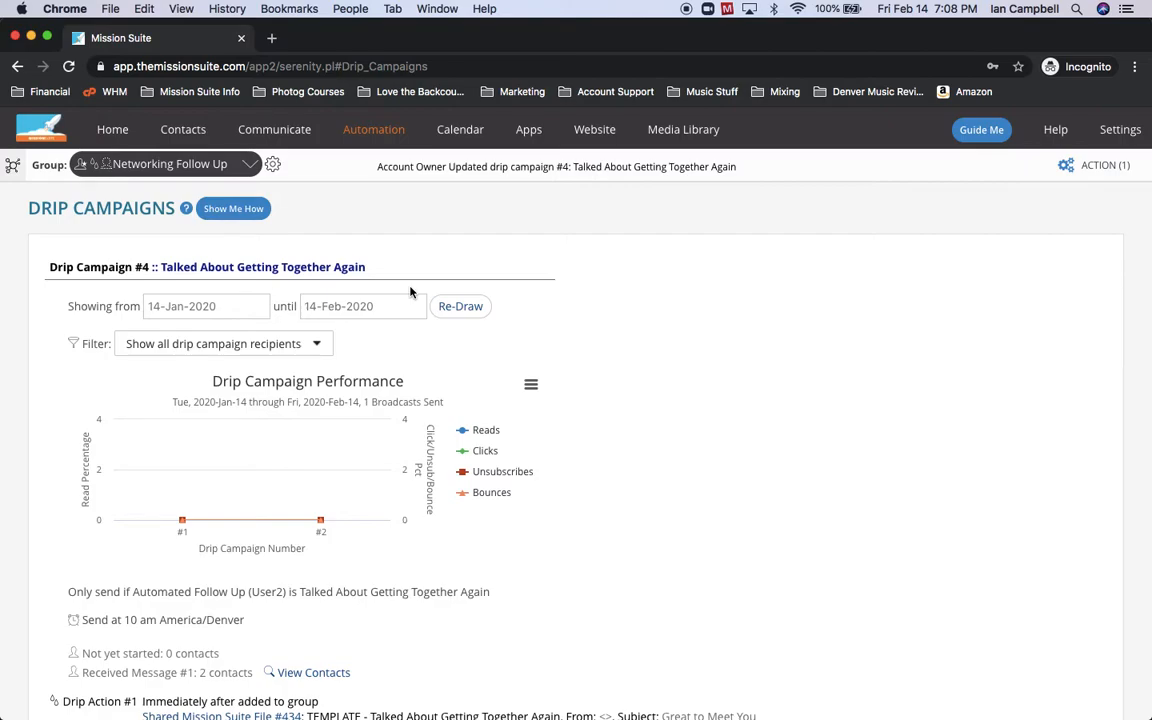
scroll(605, 308, "down", 4)
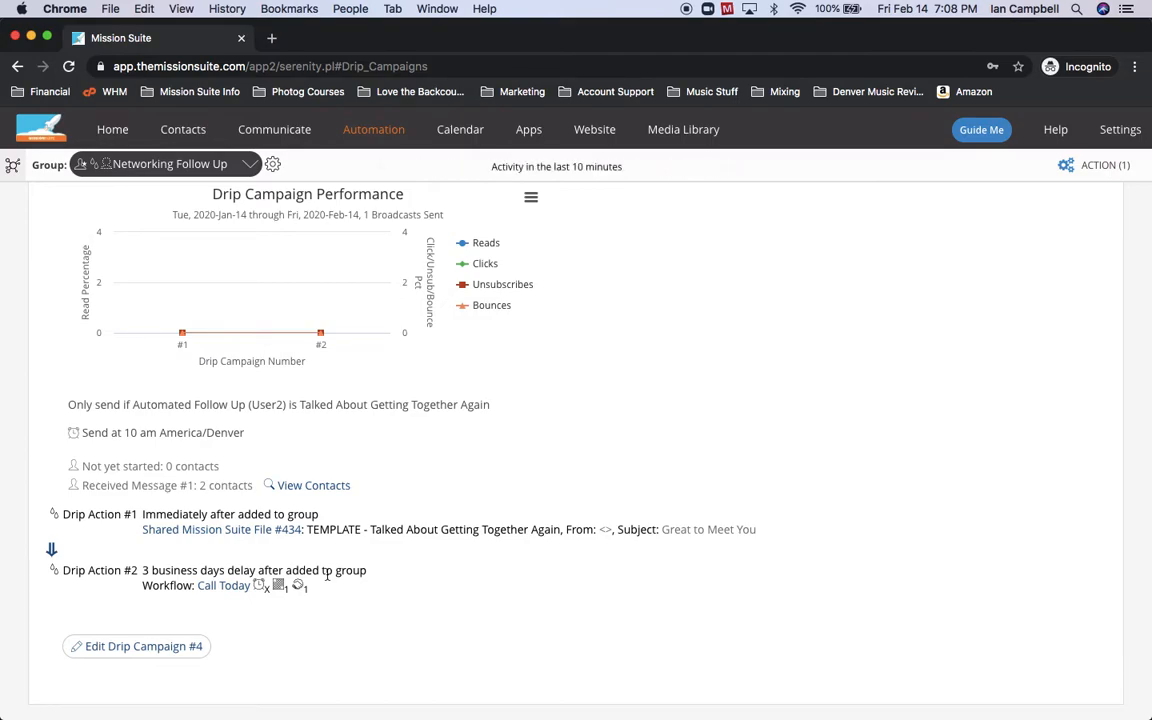
scroll(326, 576, "down", 5)
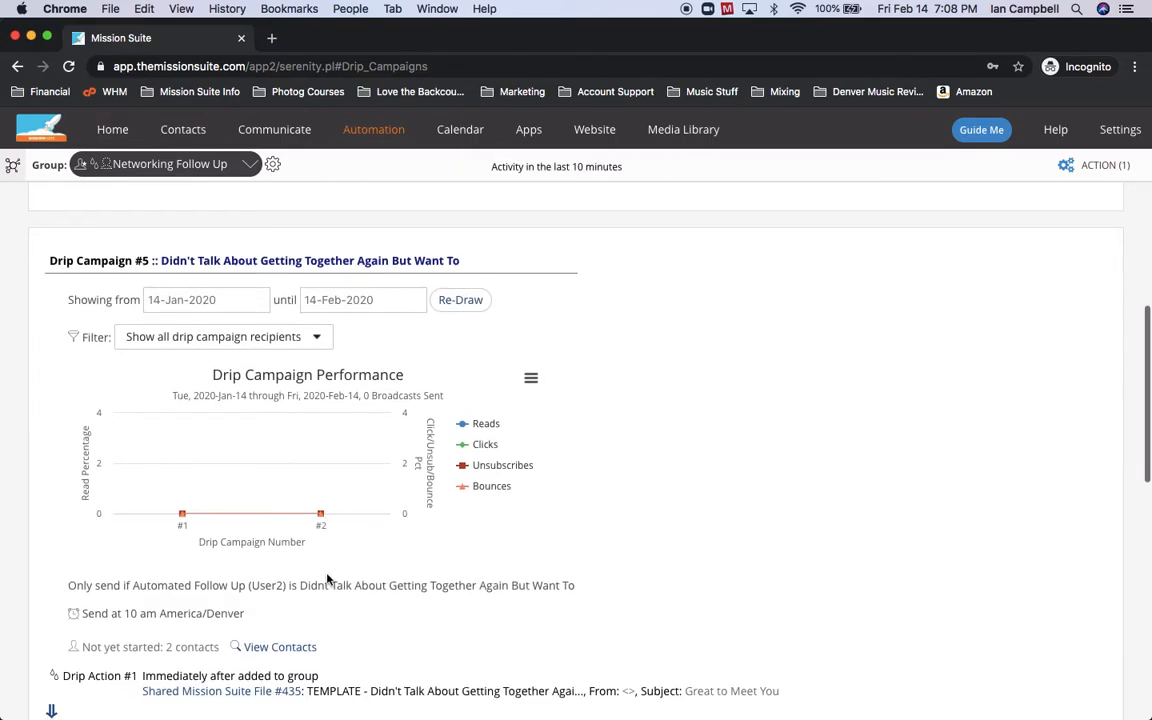
scroll(330, 578, "down", 2)
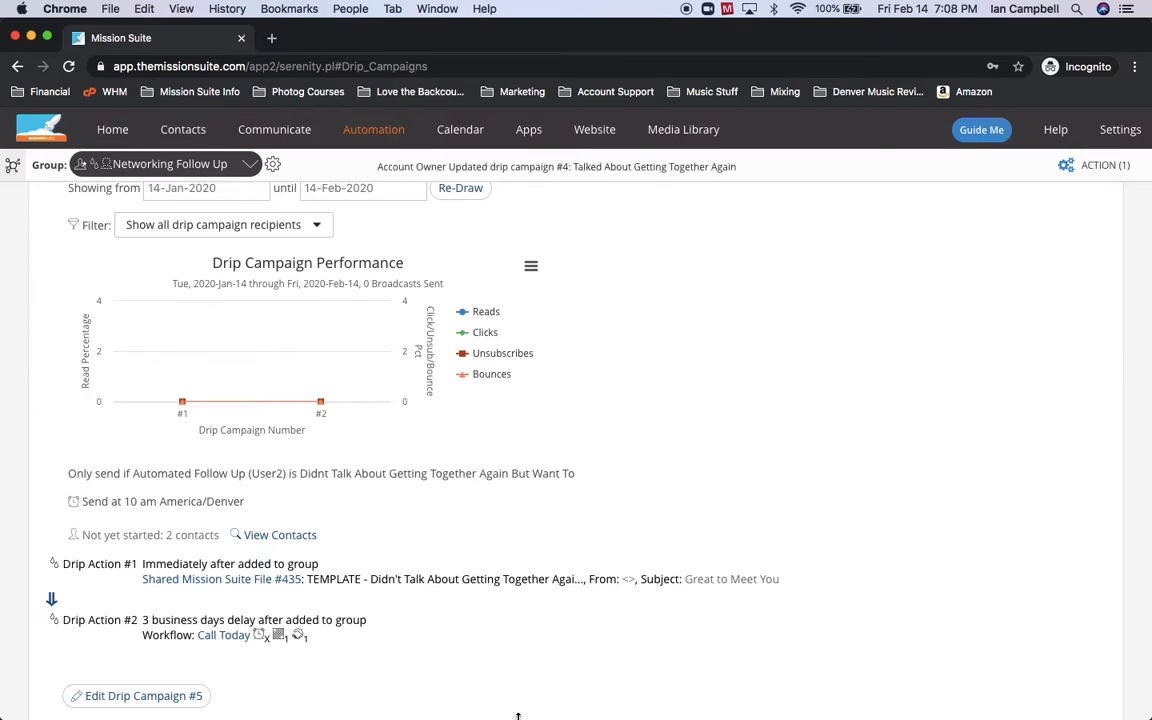
scroll(537, 650, "down", 10)
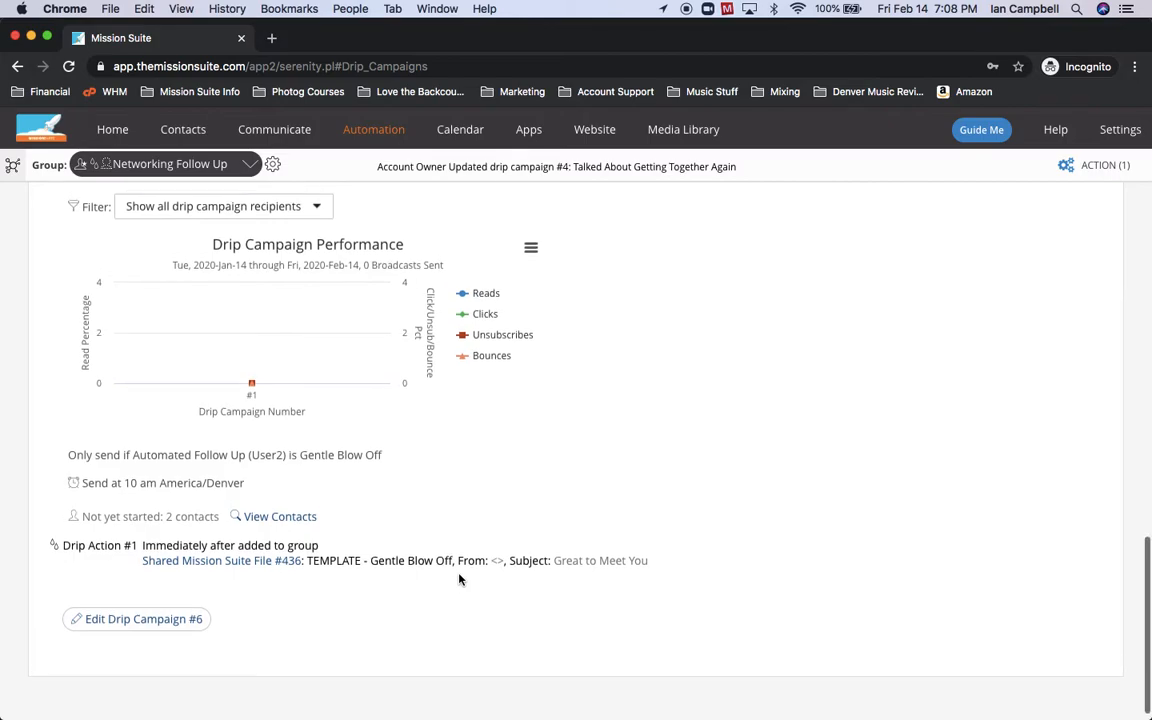
scroll(459, 578, "up", 1)
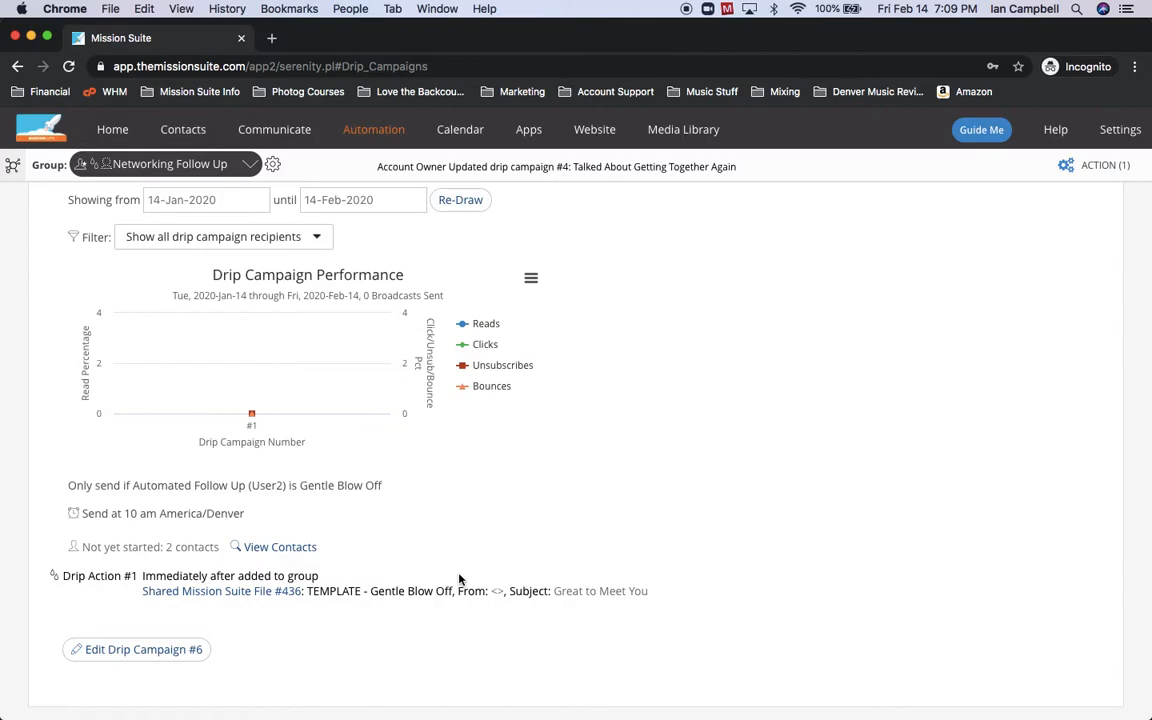
scroll(459, 579, "up", 10)
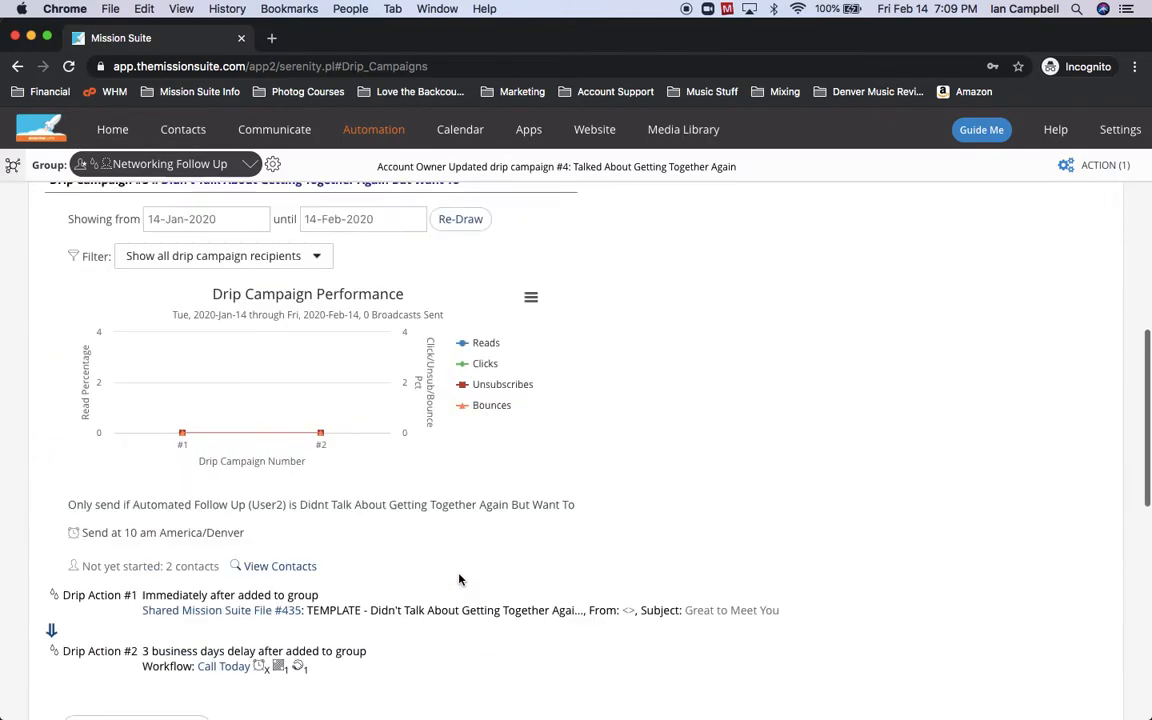
scroll(459, 579, "up", 10)
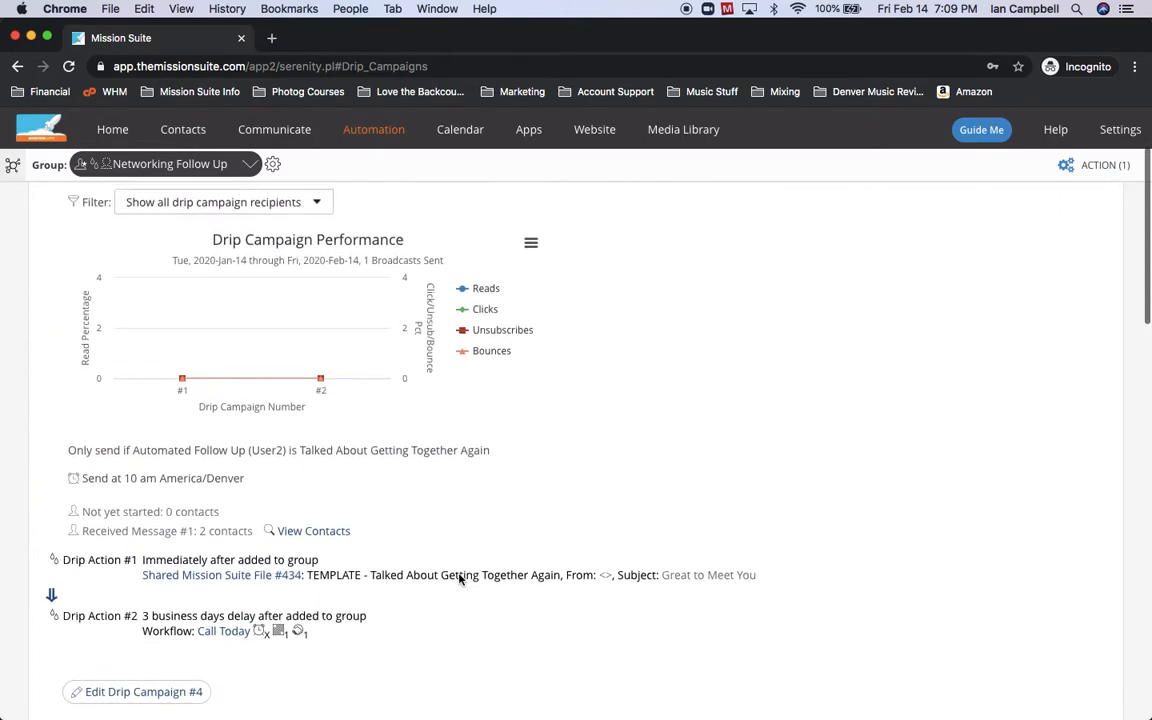
scroll(459, 579, "down", 3)
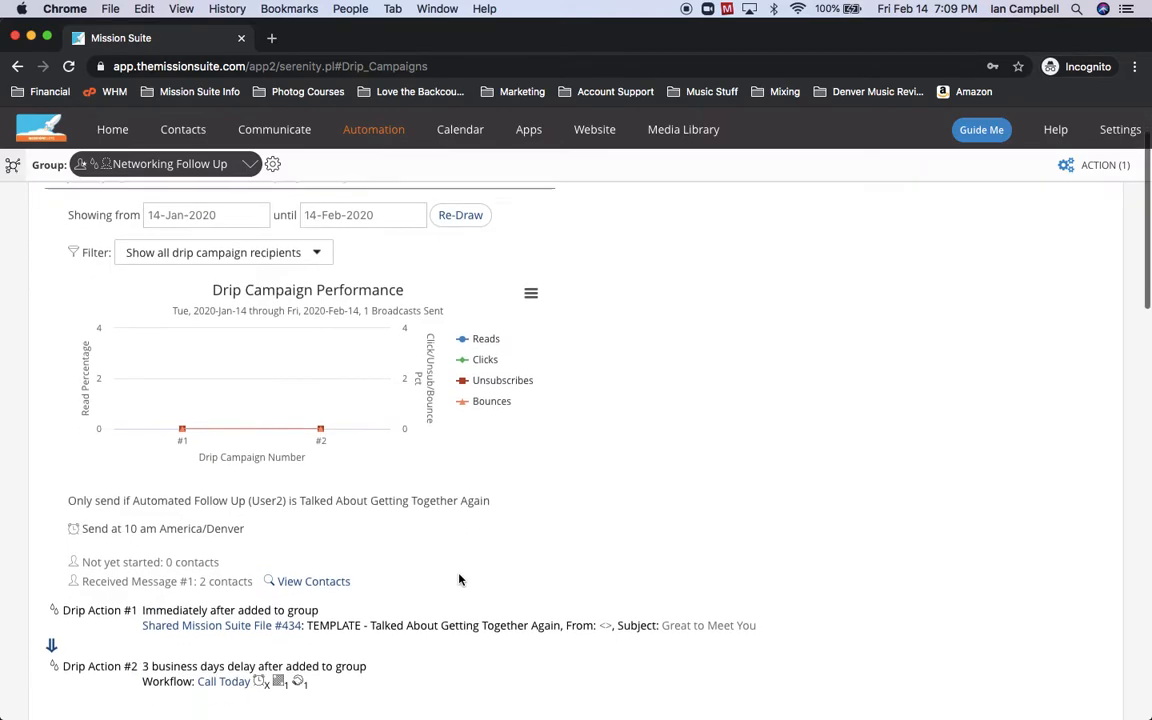
scroll(459, 579, "down", 5)
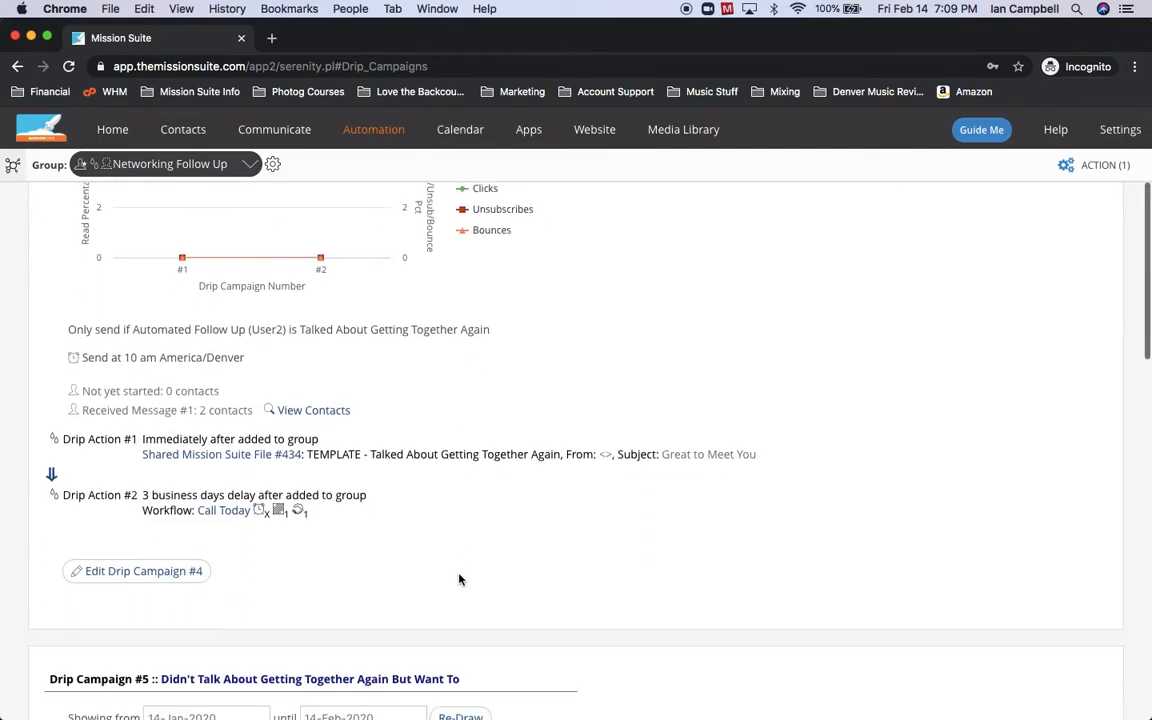
Open Drip Campaign #4, Talked About Getting Together Again, in its edit form.
left_click(143, 570)
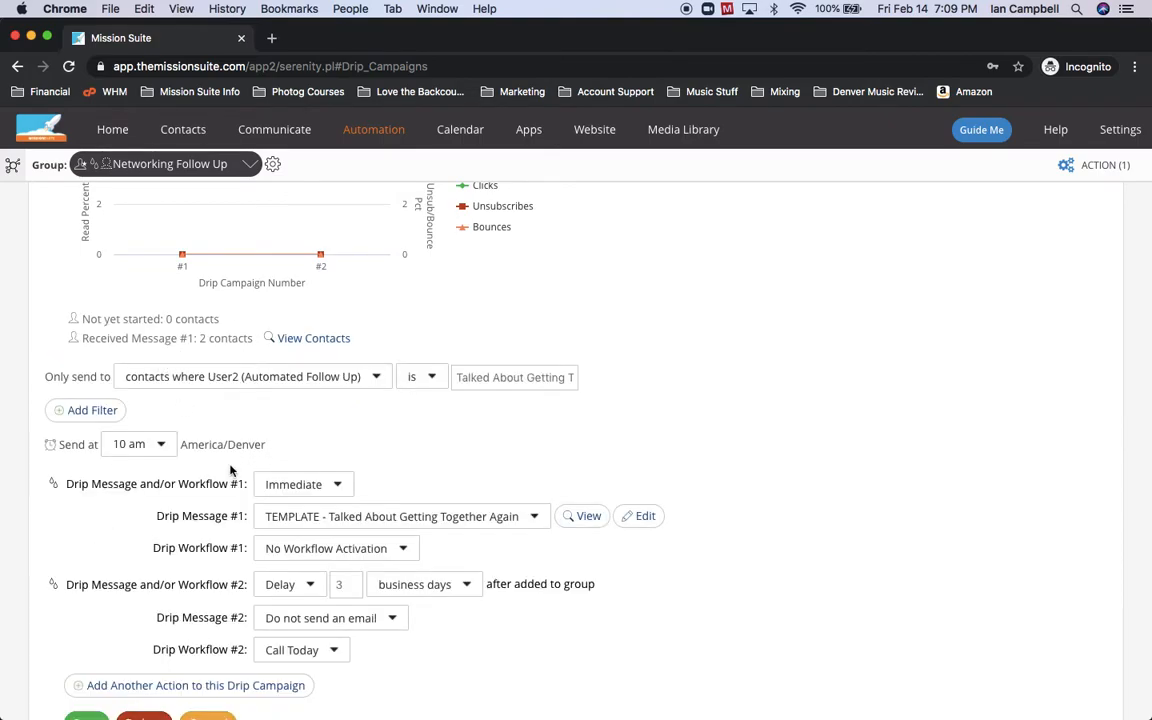
scroll(156, 455, "down", 1)
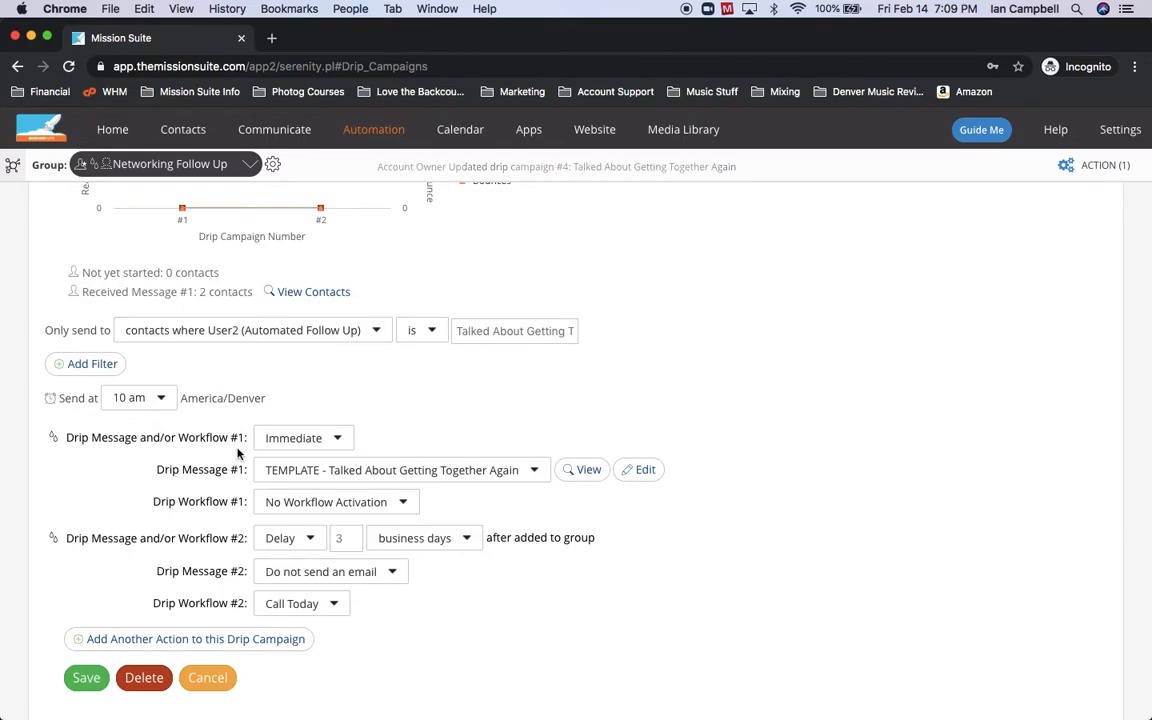
Change campaign #4's first message timing to a Delay of 5 business days.
left_click(301, 439)
left_click(315, 488)
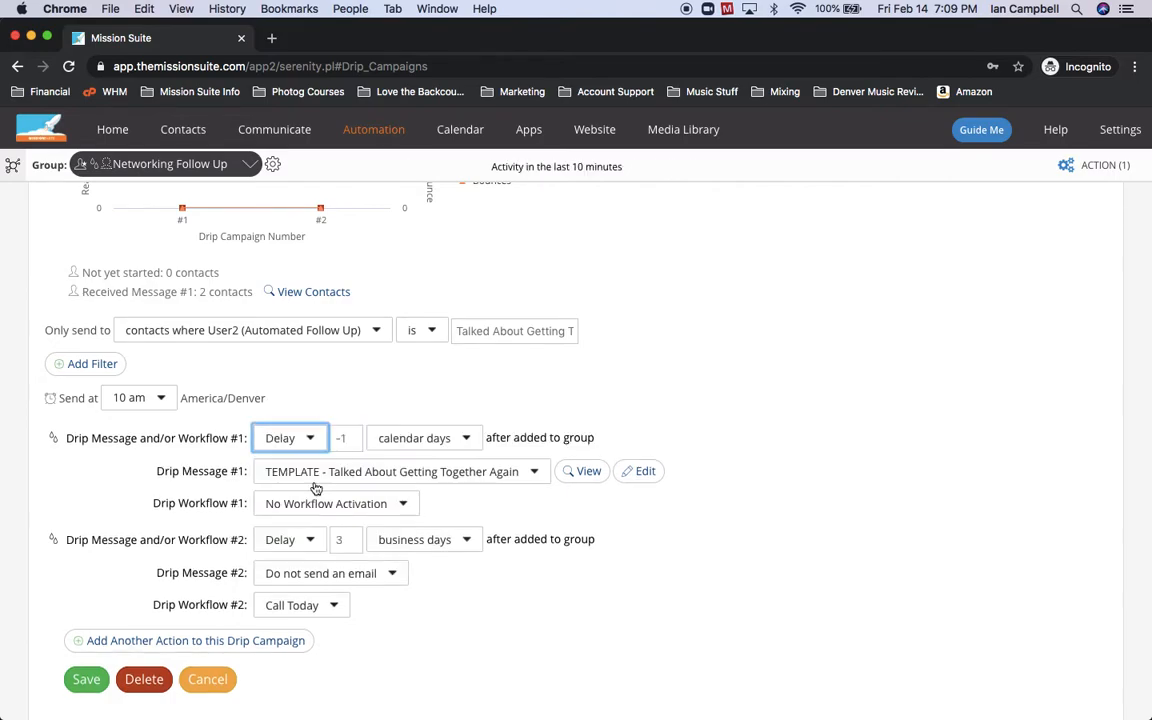
left_click(355, 438)
double_click(355, 438)
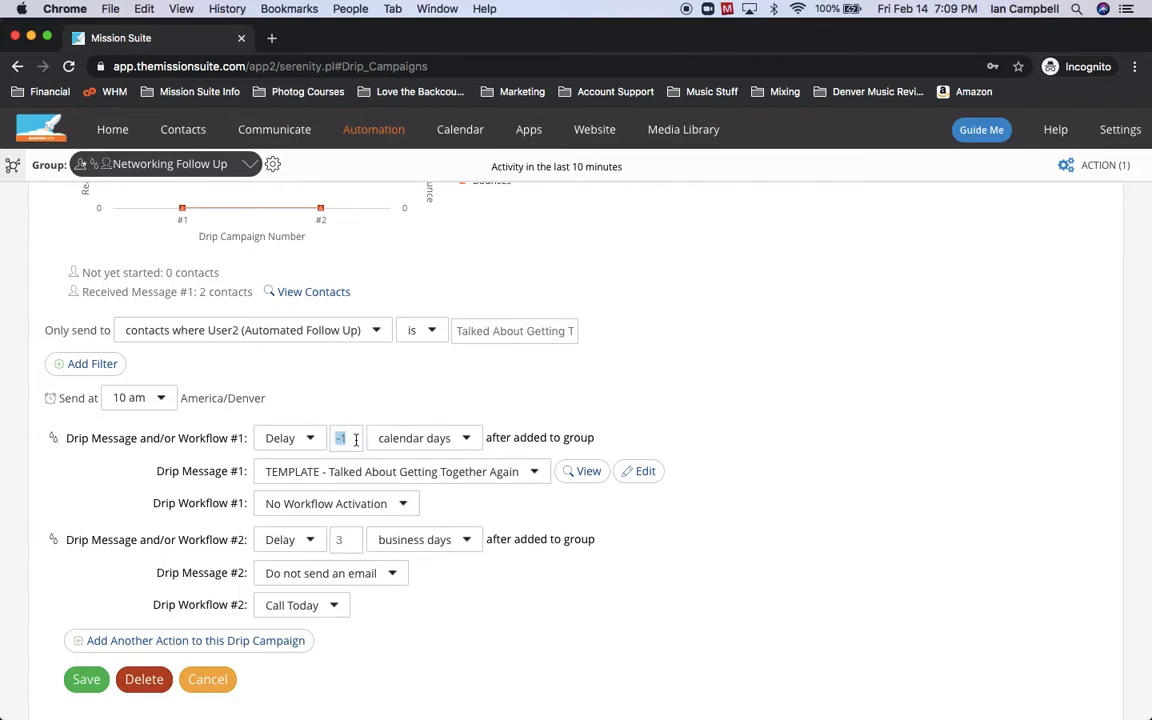
type("5")
left_click(432, 438)
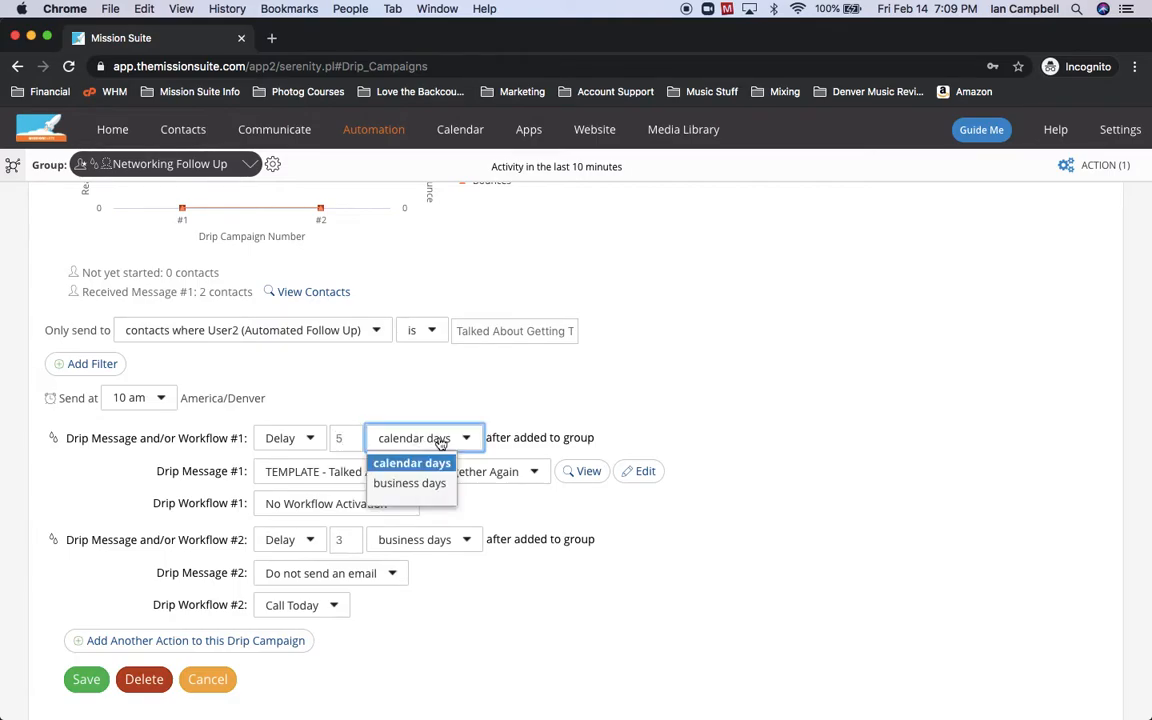
left_click(440, 484)
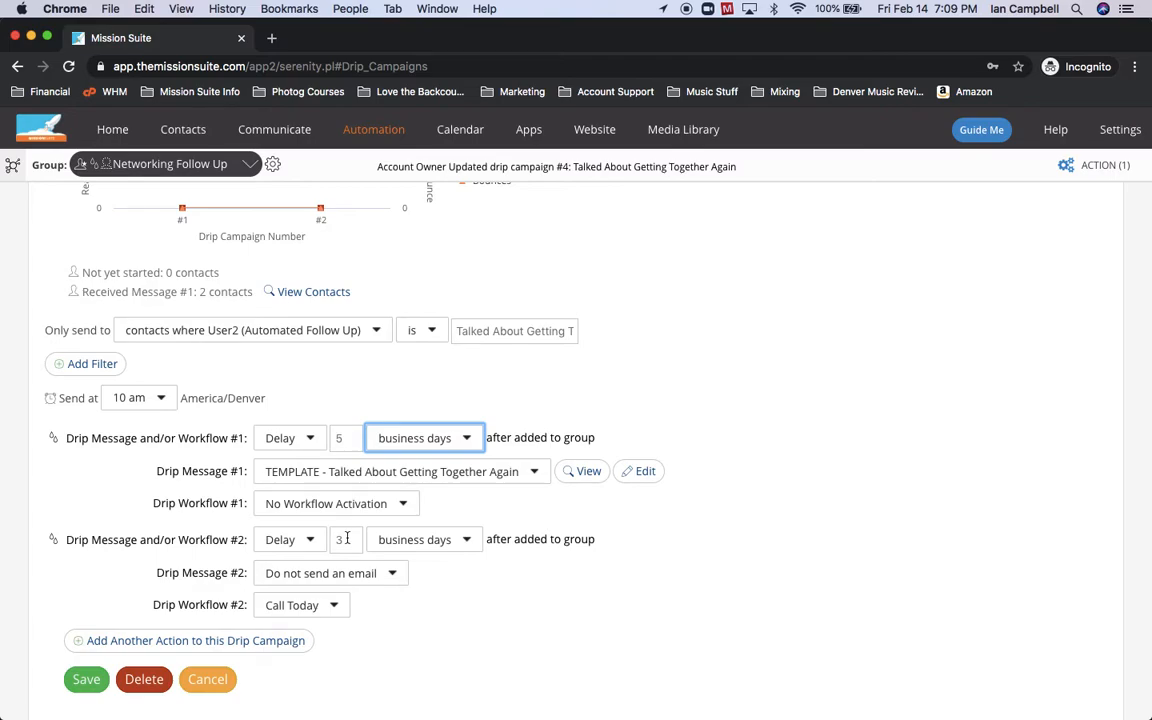
Change the Call Today workflow delay on campaign #4 from 3 to 8 business days.
double_click(347, 539)
type("8")
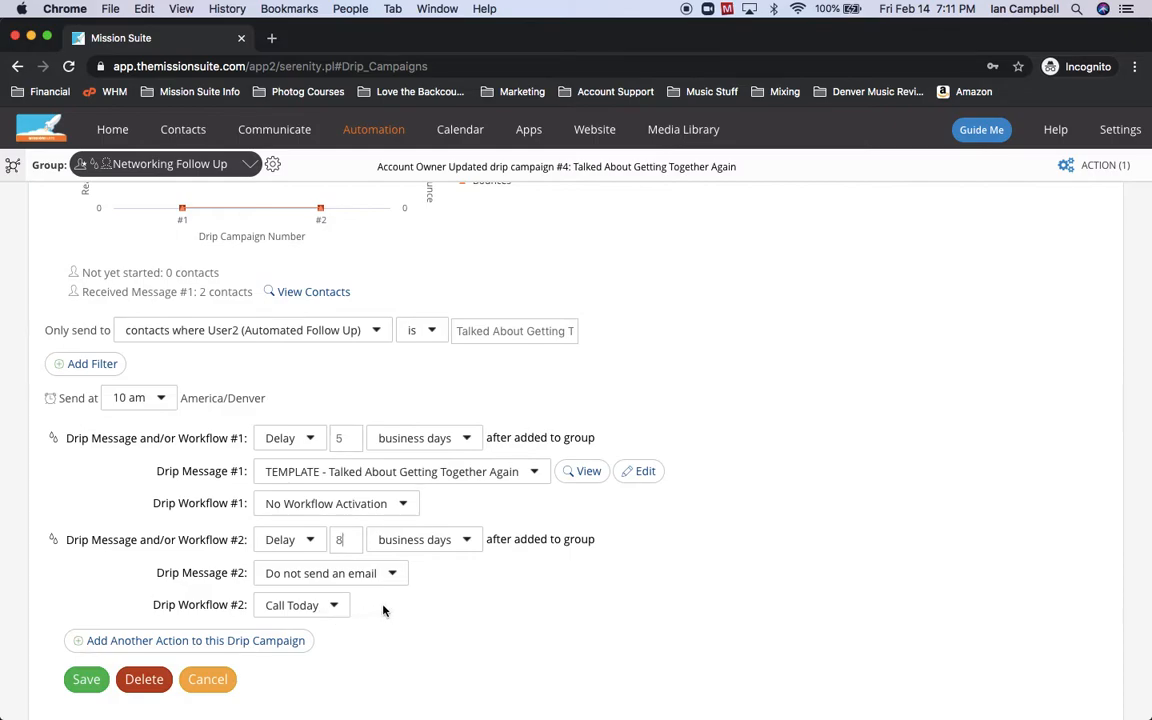
Open Drip Campaign #6, Gentle Blow Off, in its edit form.
scroll(383, 610, "down", 15)
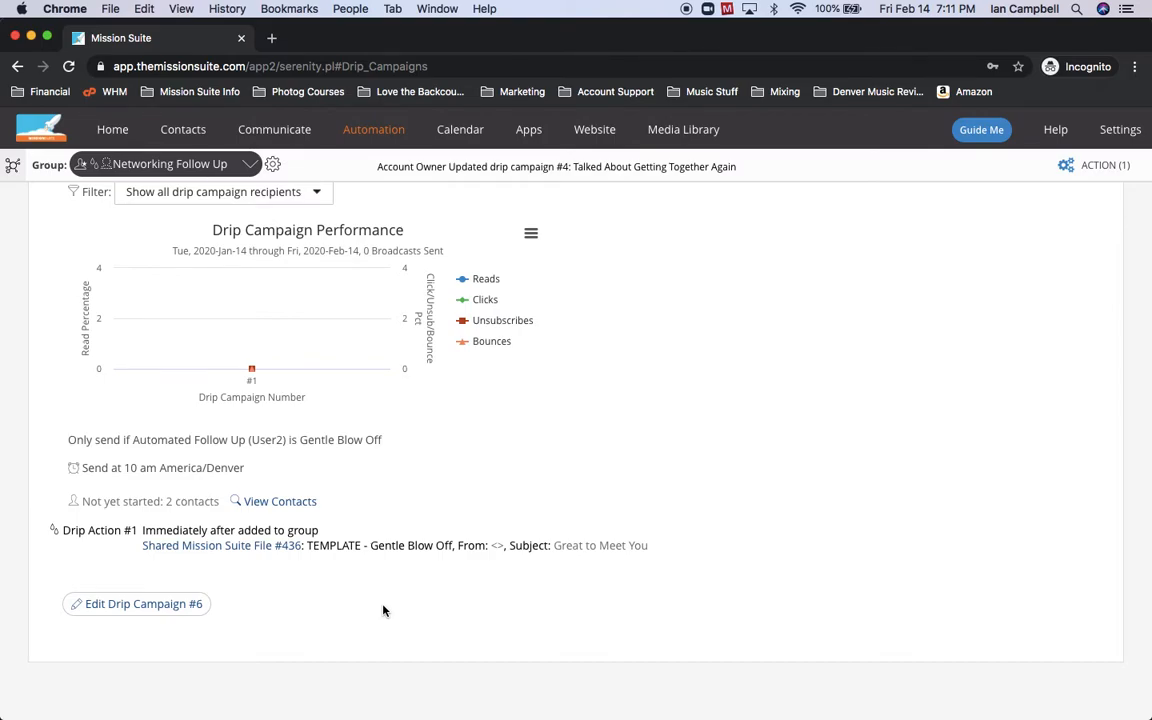
left_click(188, 605)
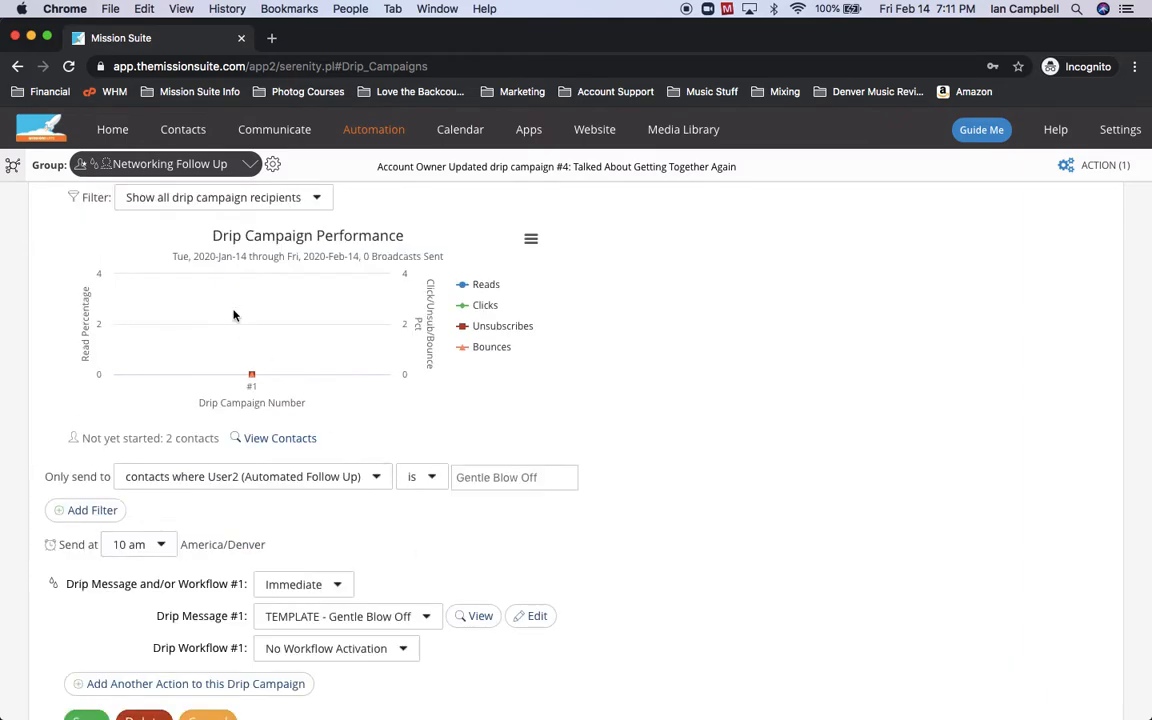
scroll(270, 410, "down", 3)
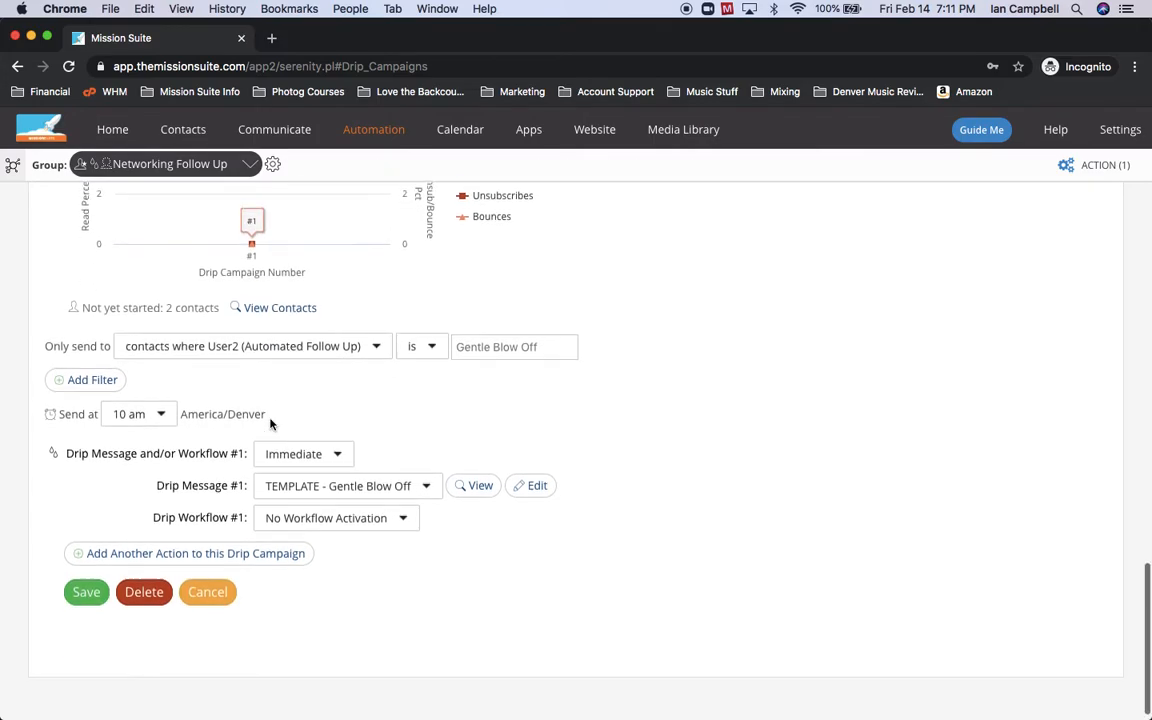
Add a second action to Gentle Blow Off with a 3 business day delay.
left_click(290, 540)
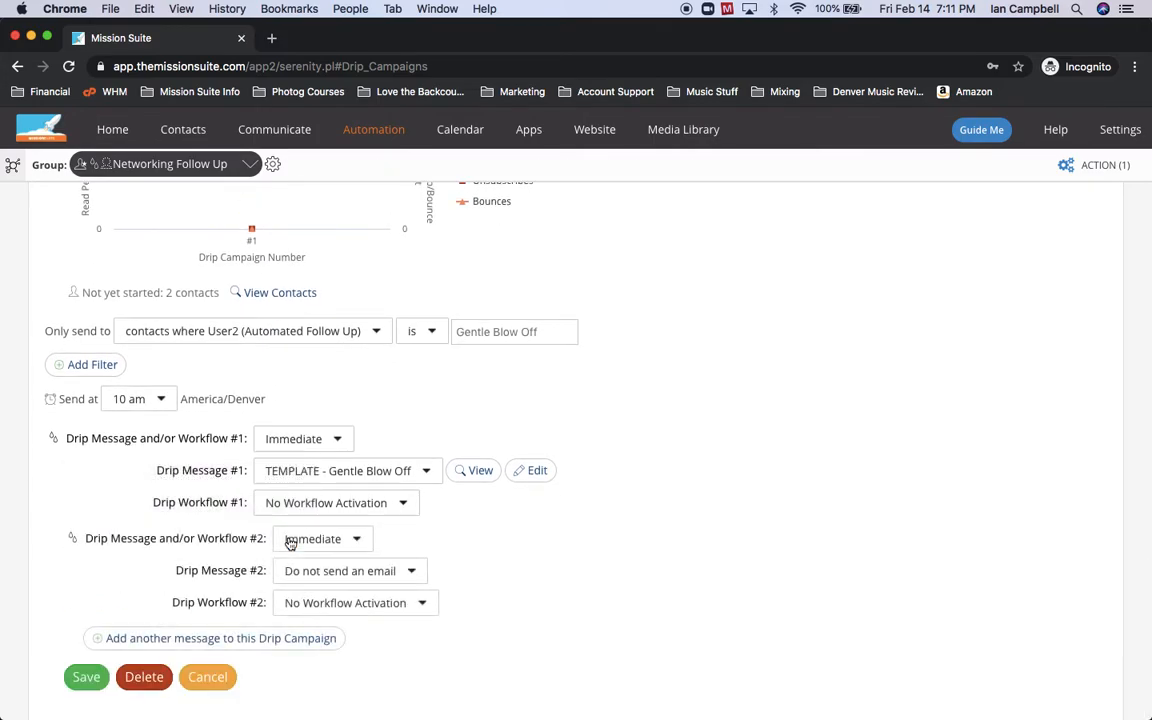
left_click(315, 542)
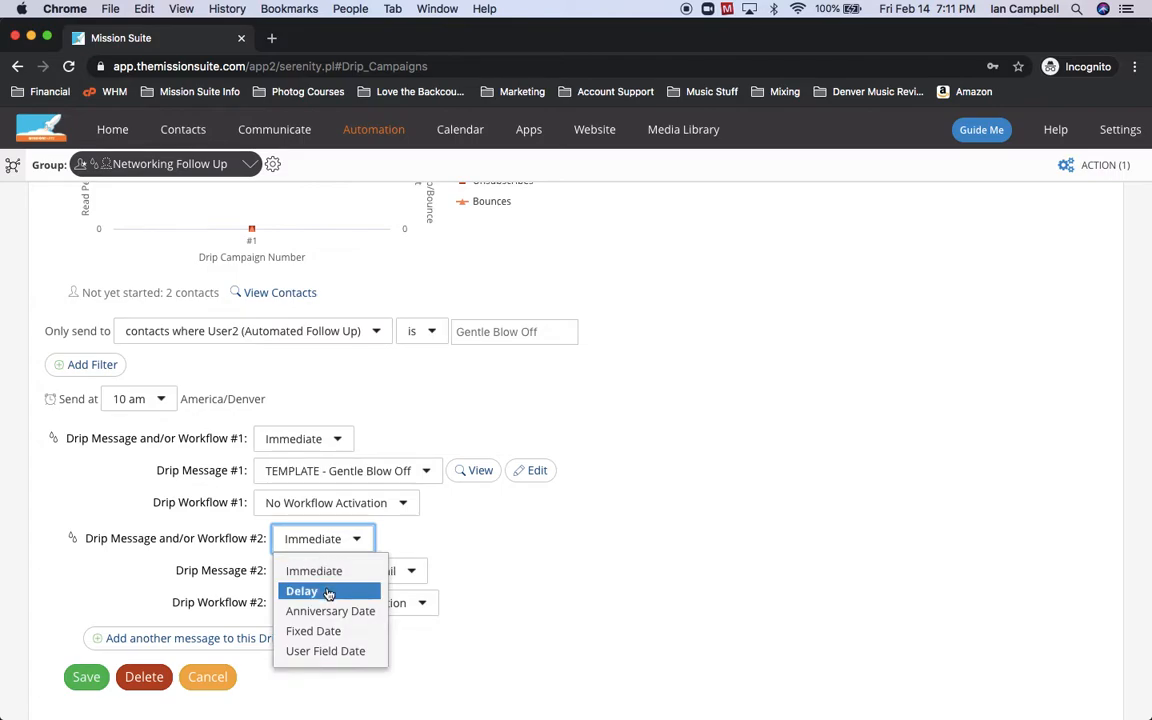
left_click(329, 590)
left_click(369, 542)
type("3")
left_click(417, 541)
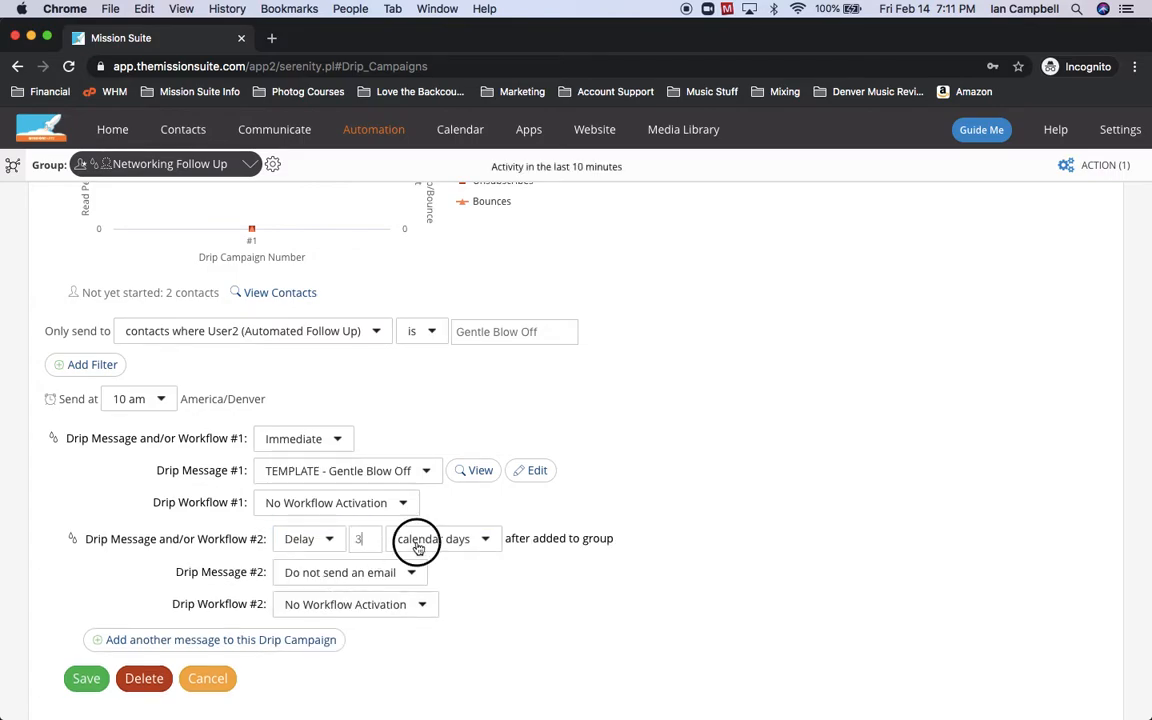
left_click(433, 586)
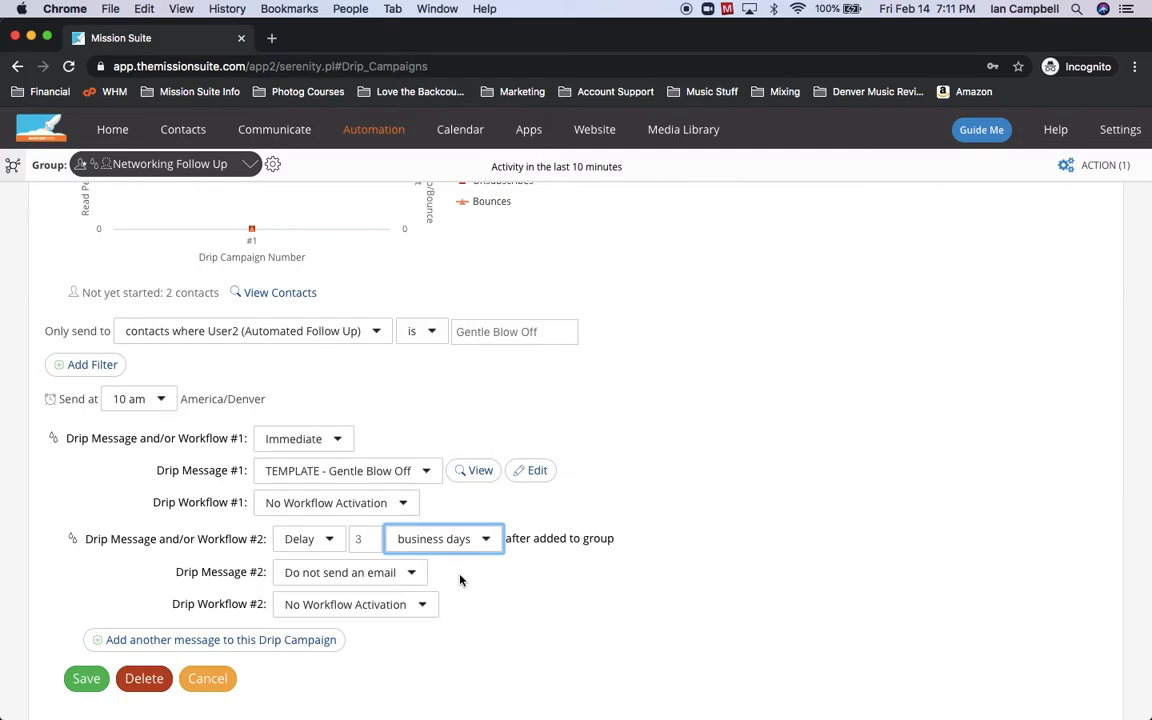
left_click(458, 537)
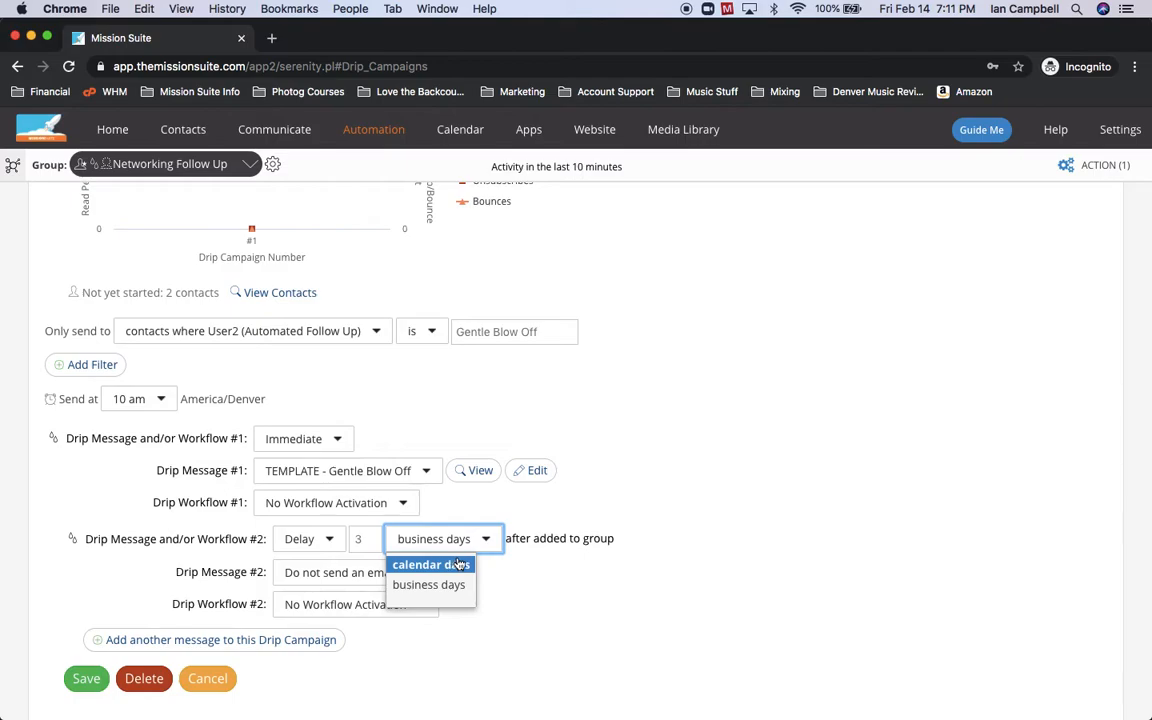
left_click(542, 585)
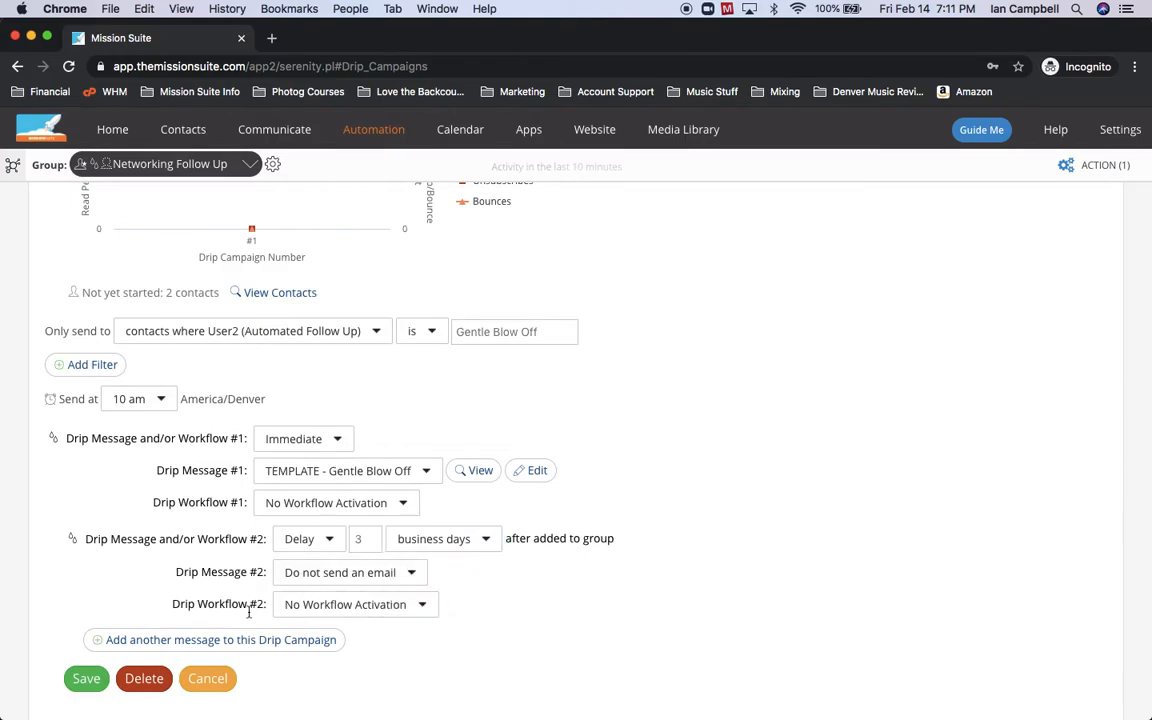
Set the second action's Drip Workflow to Call Today.
left_click(328, 612)
scroll(327, 610, "down", 2)
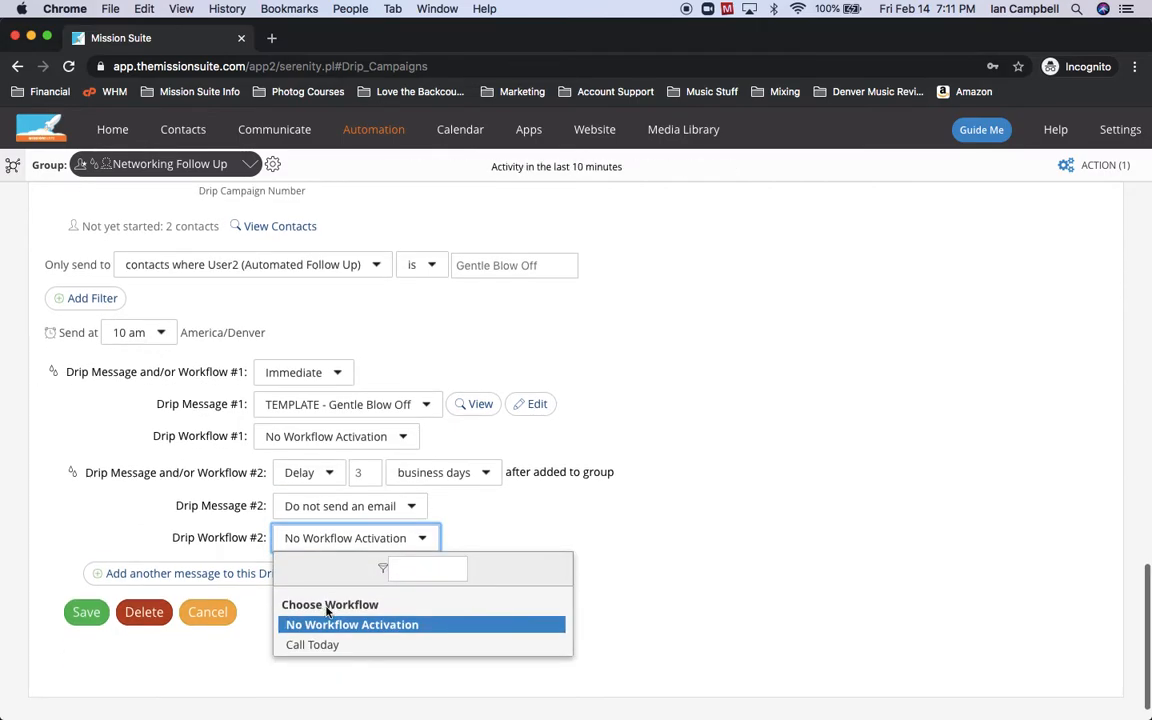
left_click(330, 646)
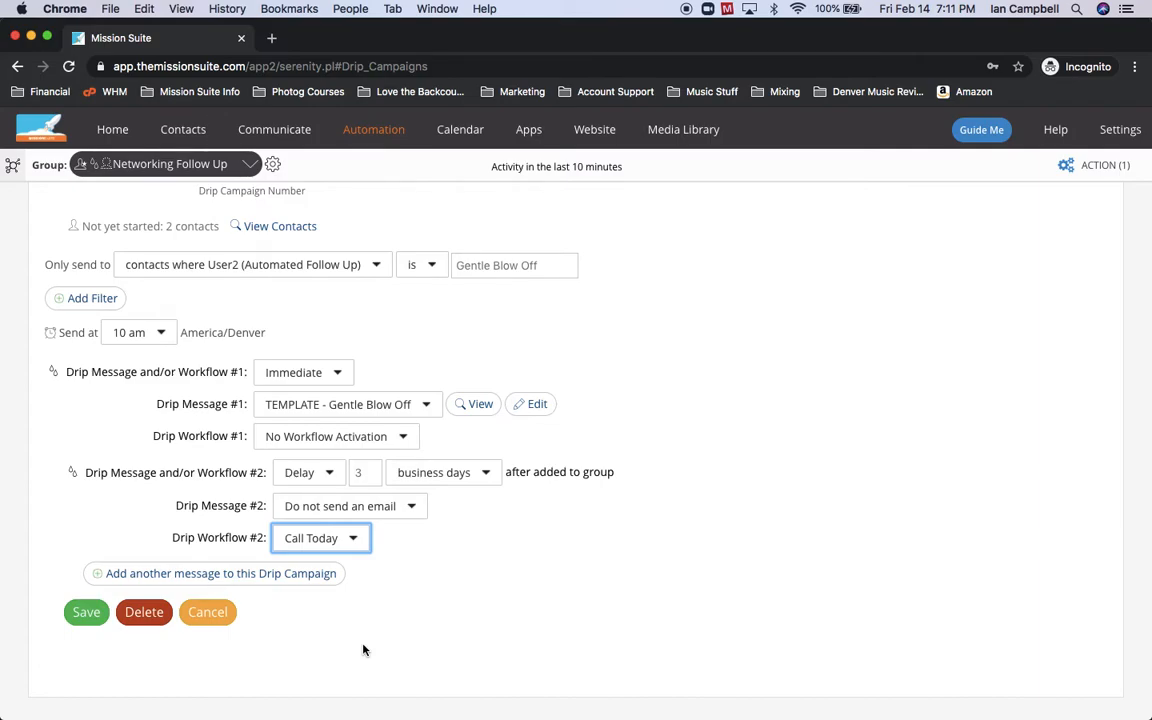
scroll(363, 650, "up", 8)
scroll(363, 650, "up", 15)
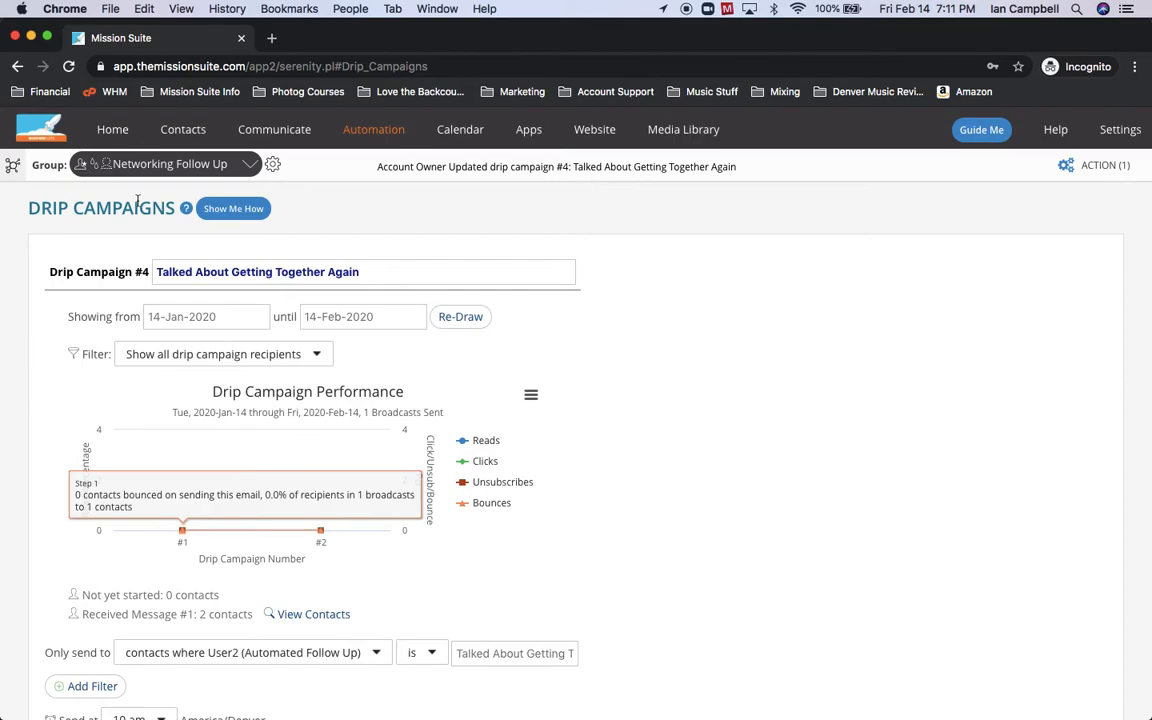
Switch the group selector to Referral Bench.
left_click(128, 164)
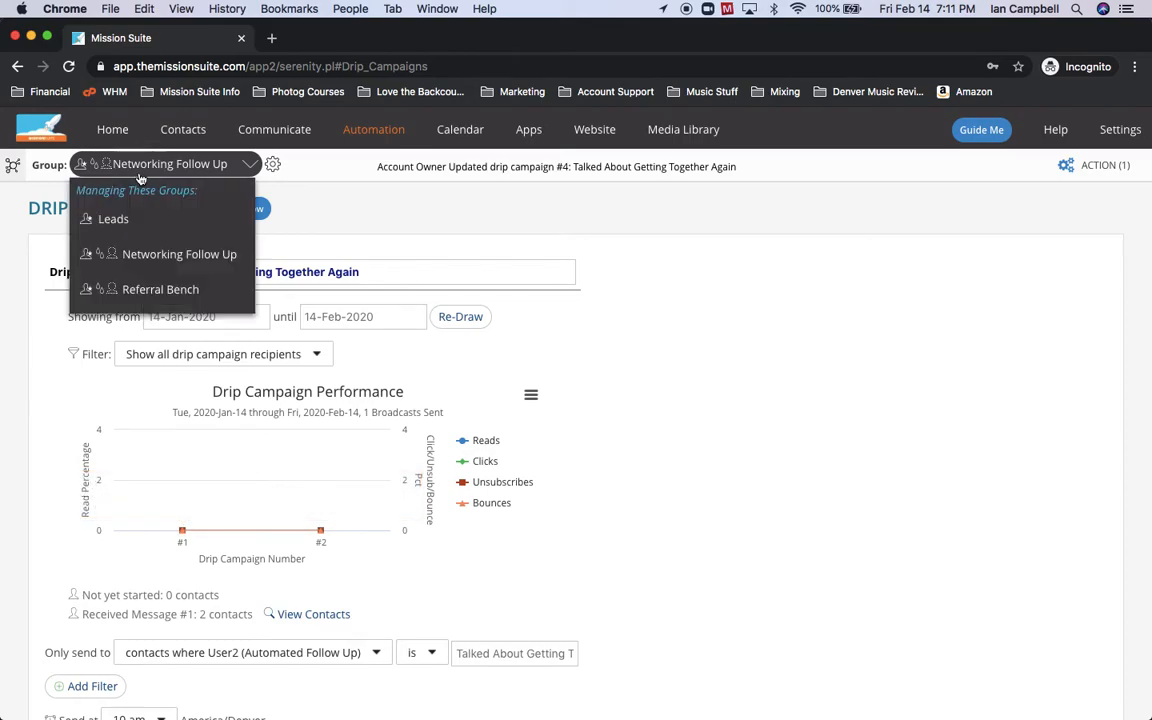
left_click(160, 290)
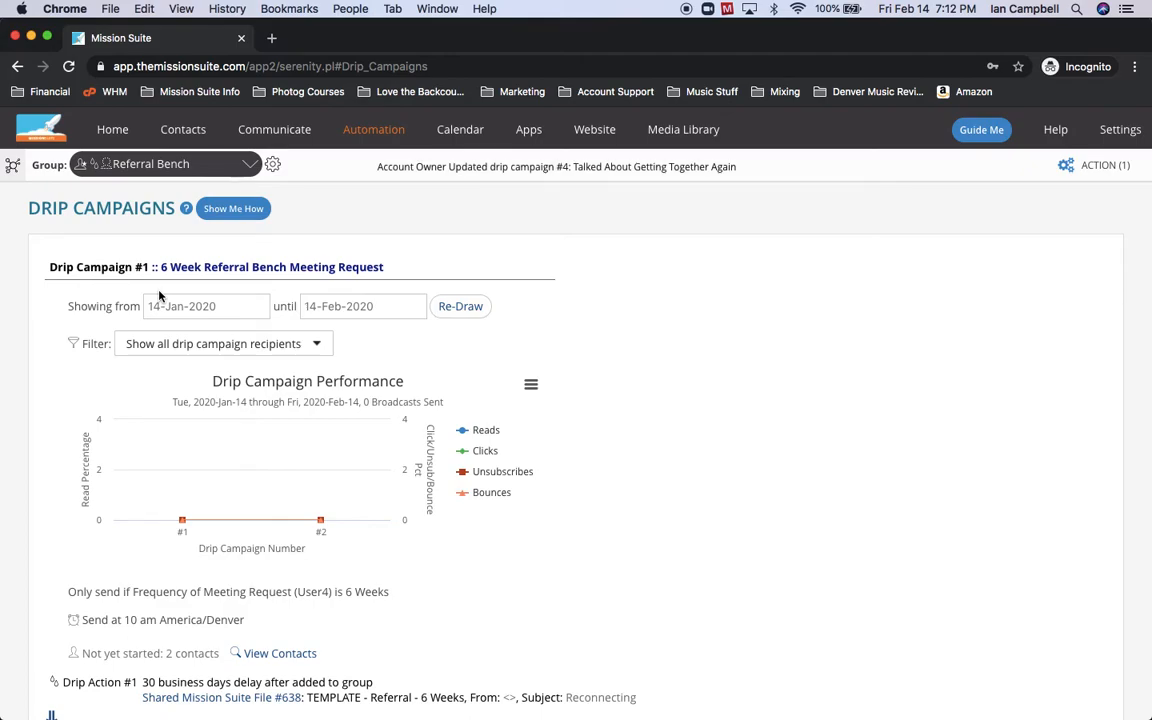
Re-draw the performance chart and open Drip Campaign #1, 6 Week Referral Bench Meeting Request, for editing.
left_click(462, 306)
scroll(614, 326, "down", 2)
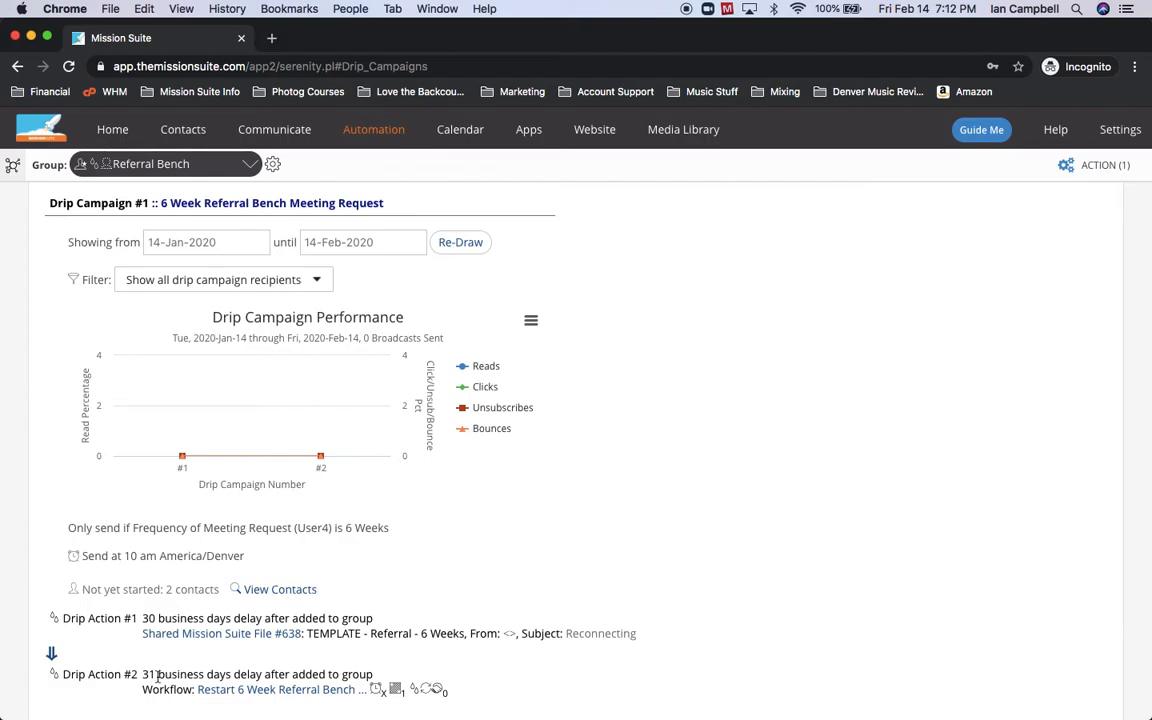
scroll(157, 678, "down", 2)
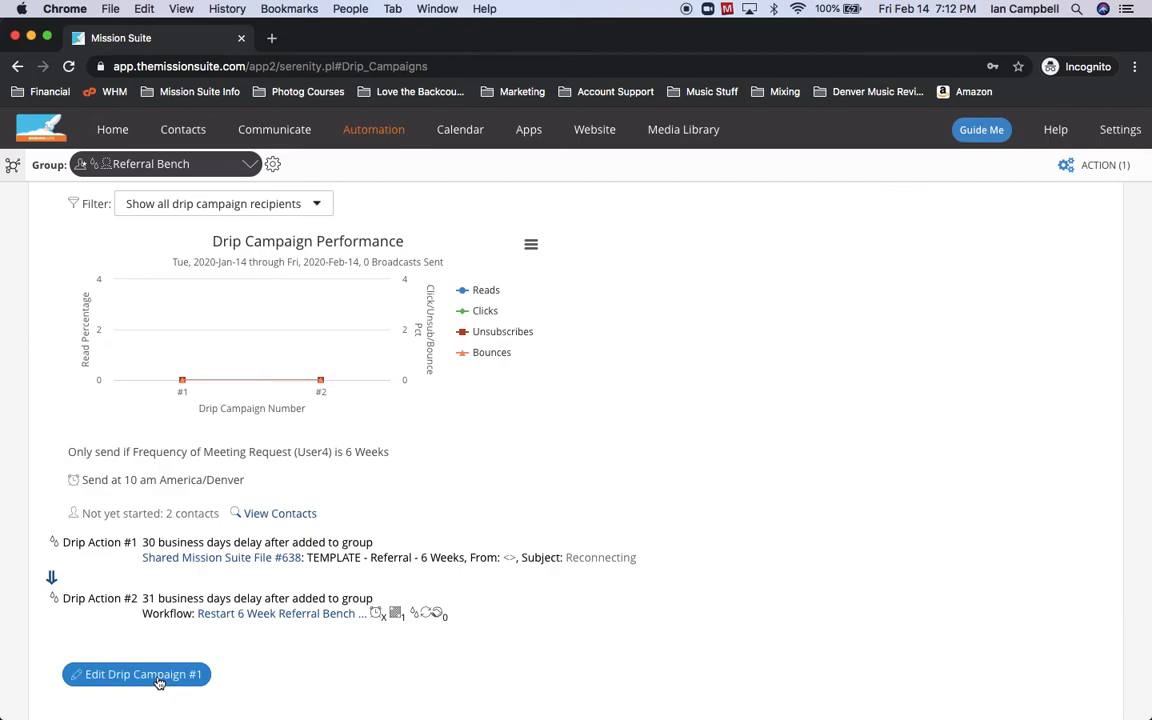
left_click(157, 679)
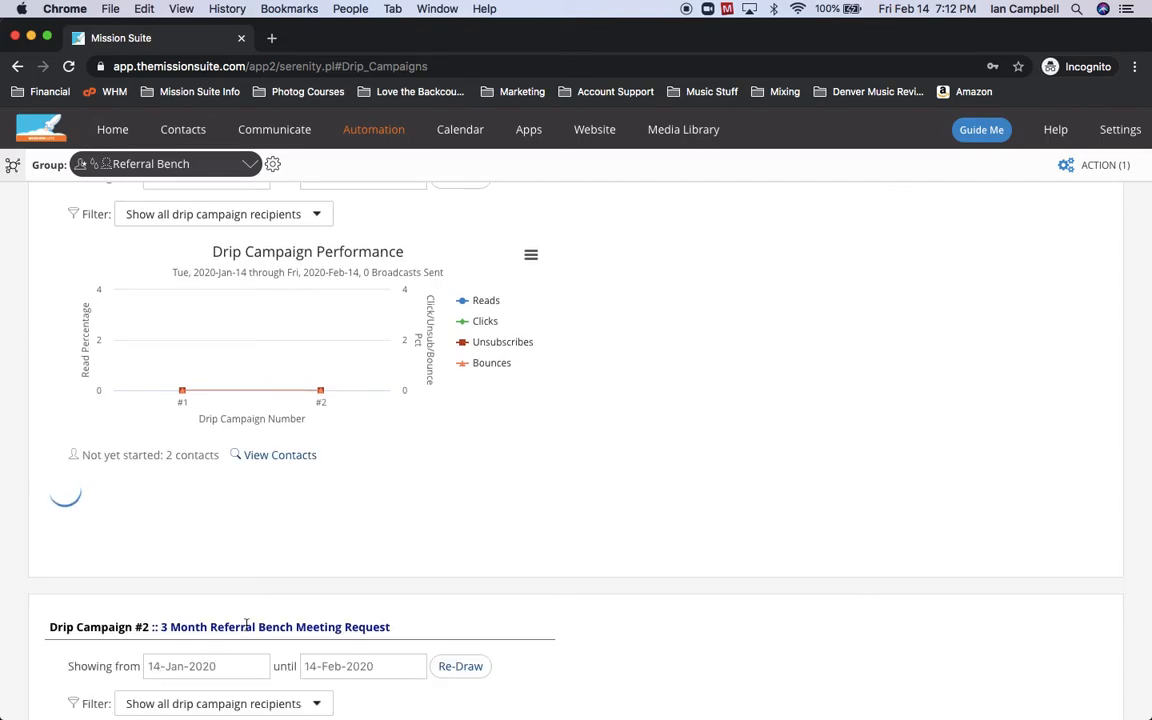
Change the Drip #1 delay from 30 to 25 and Drip #2 from 31 to 26 business days.
scroll(603, 461, "down", 3)
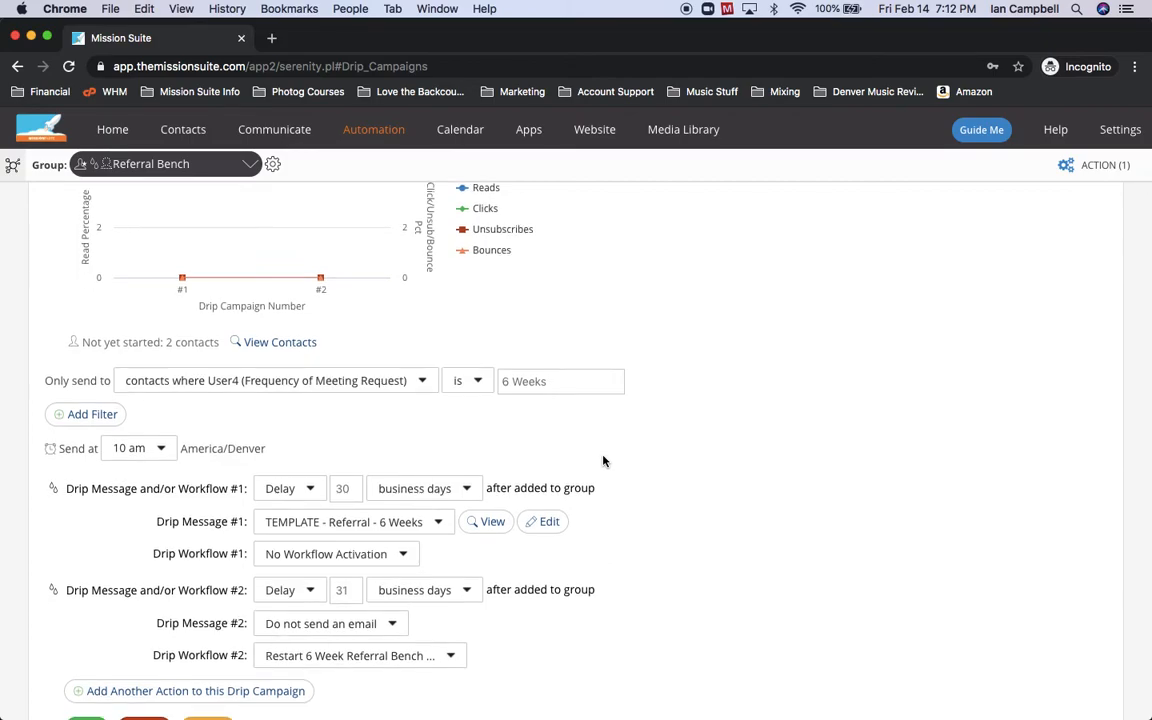
left_click(351, 494)
key("BackSpace")
type("5")
key("BackSpace")
type("6")
double_click(342, 489)
type("25")
double_click(342, 589)
type("26")
scroll(523, 586, "down", 2)
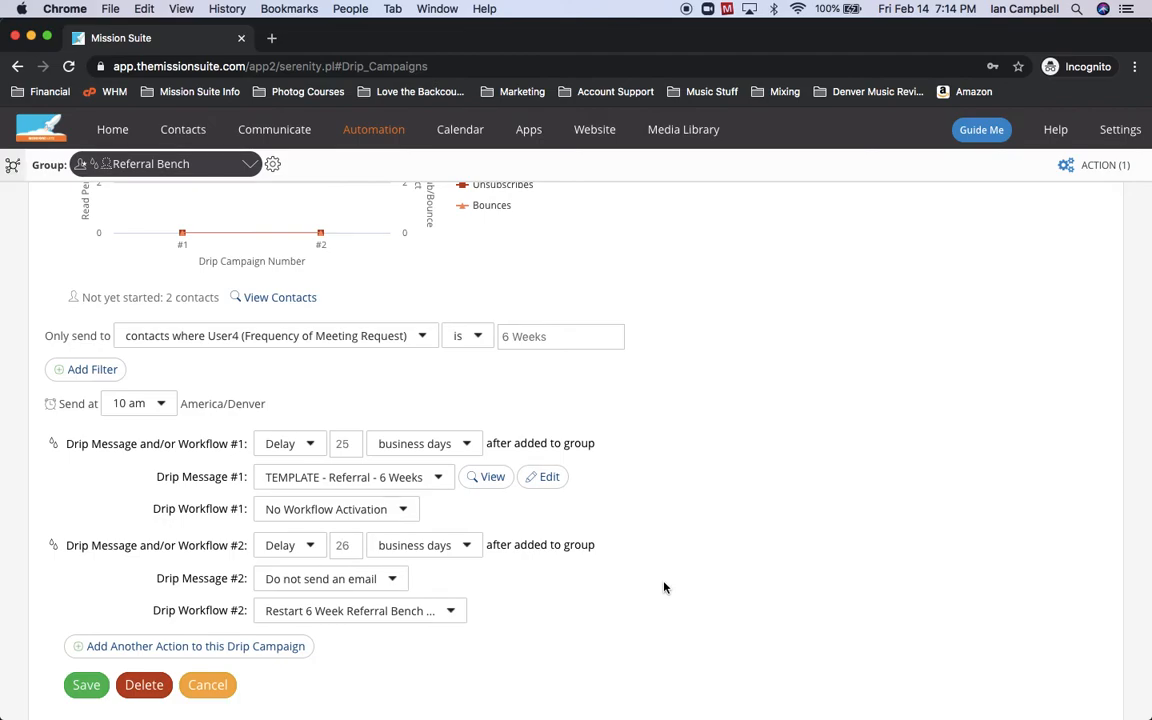
From the Referral Bench Drip Campaigns page, open Help in the top navigation bar.
scroll(664, 587, "up", 3)
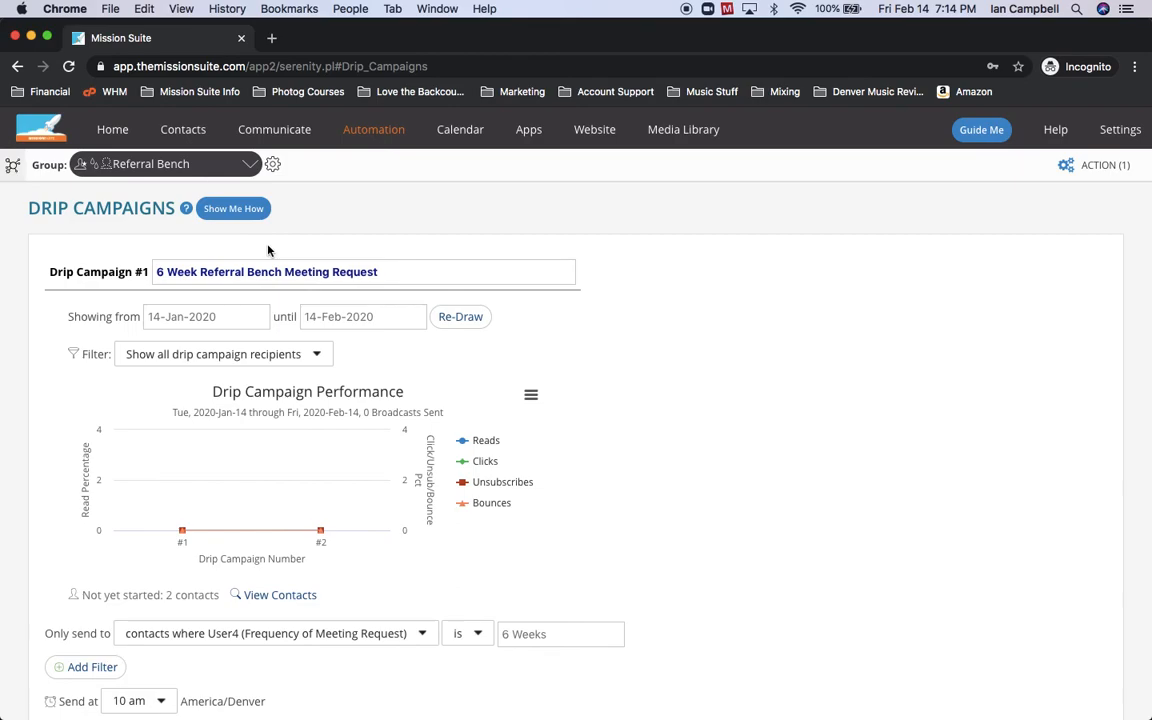
mouse_move(186, 210)
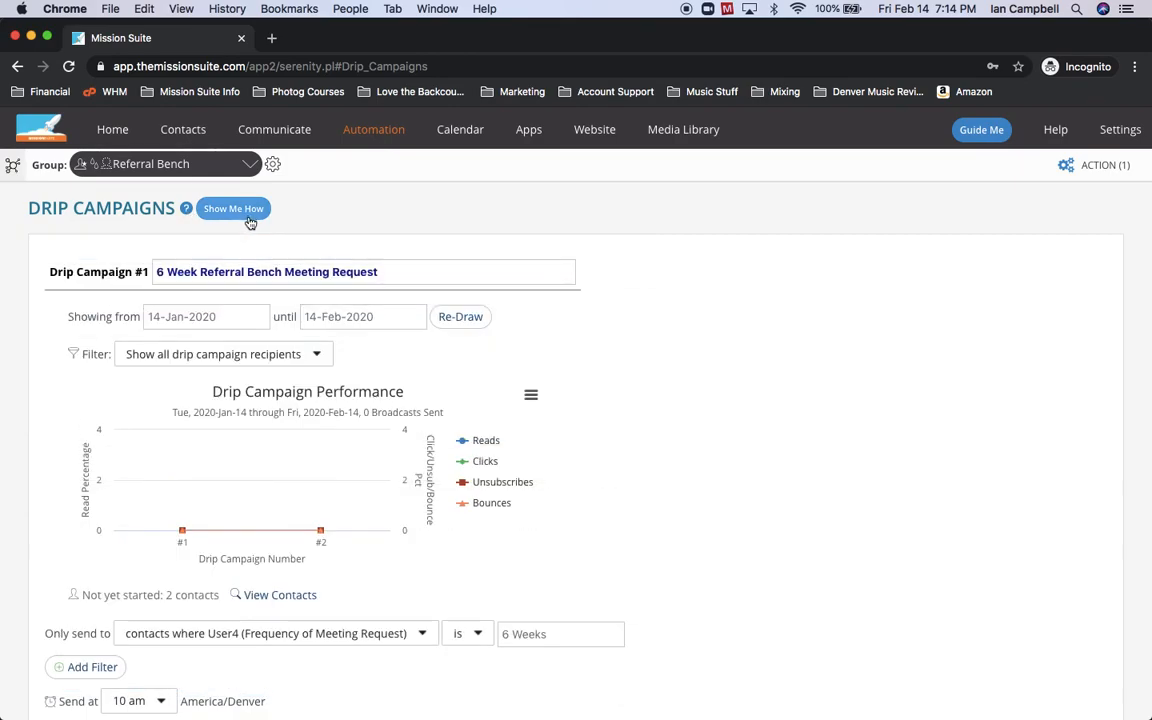
left_click(1055, 129)
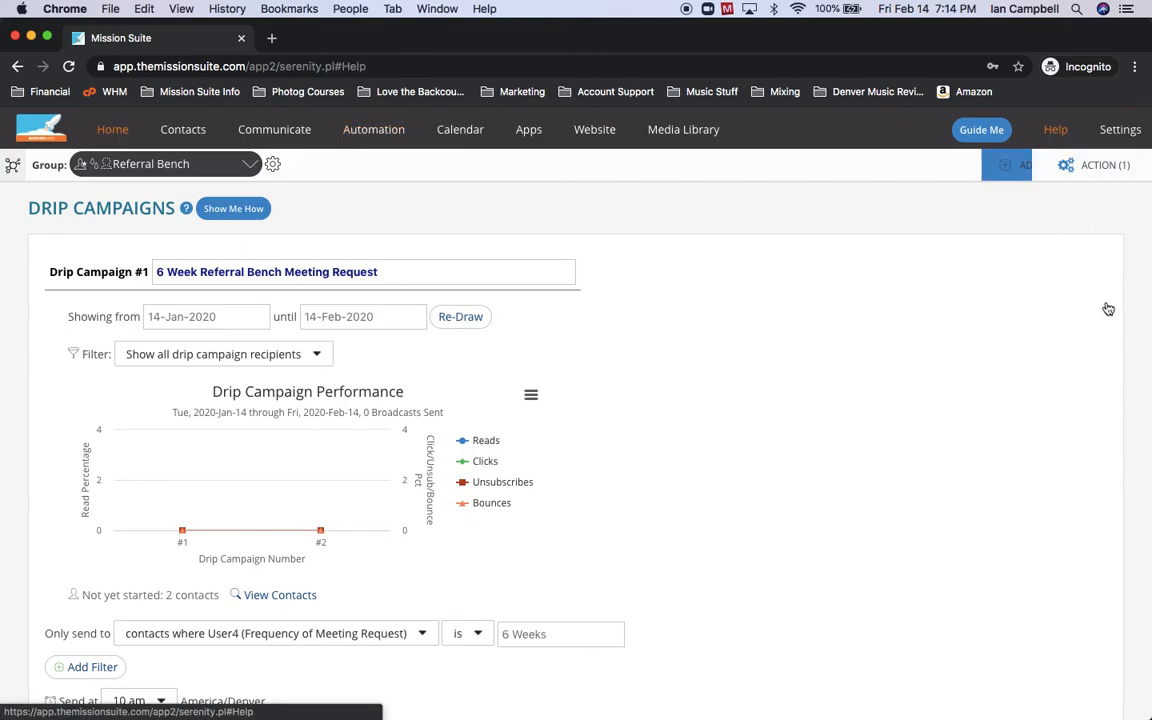